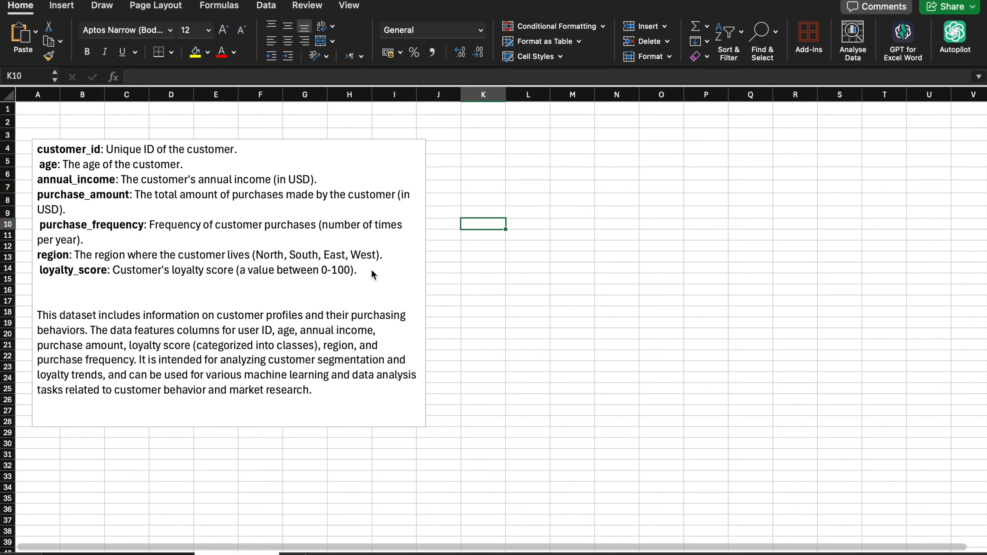
- Examine the customer dataset alongside the sheet of column descriptions, checking the entries in the loyalty_score and purchase_amount columns
left_click(118, 554)
left_click(207, 95)
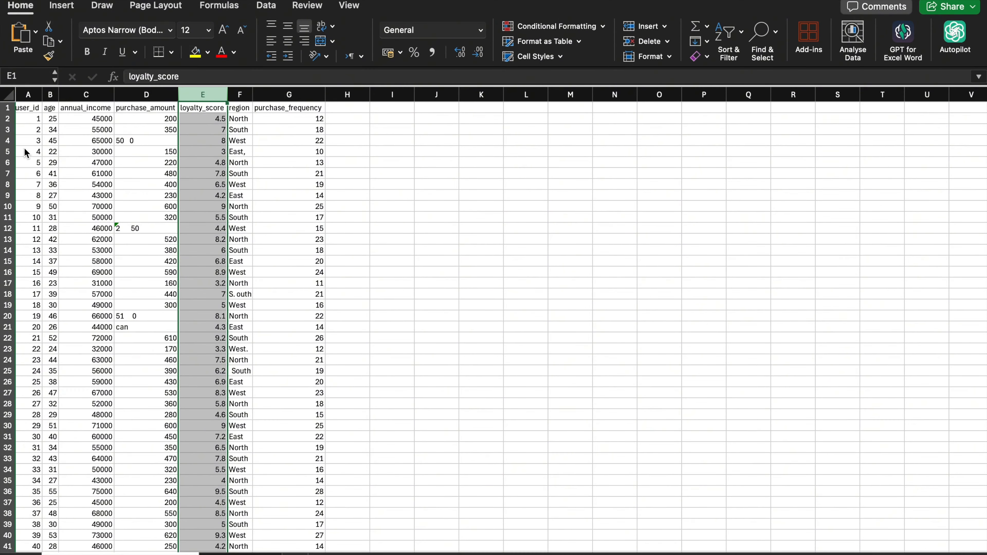
scroll(268, 379, "left", 1)
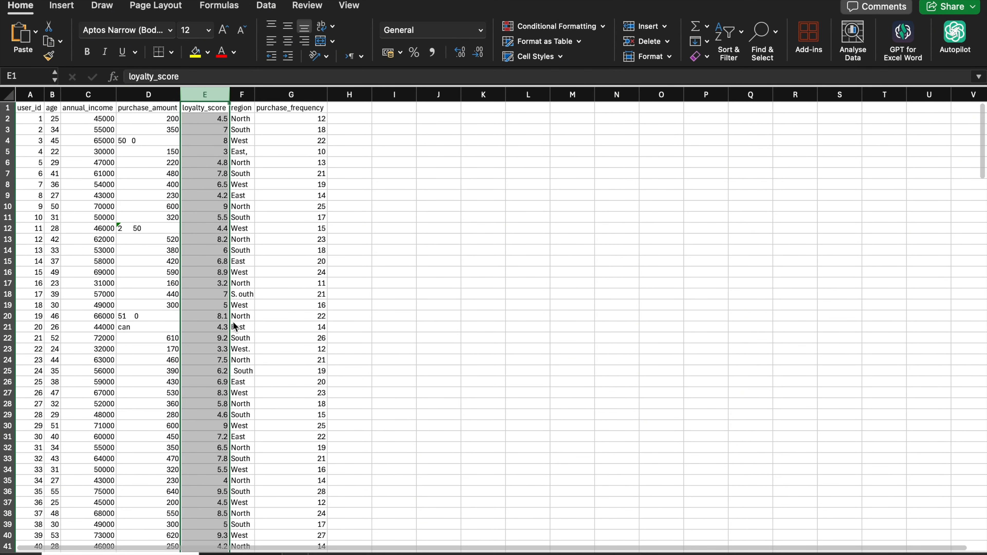
left_click(237, 553)
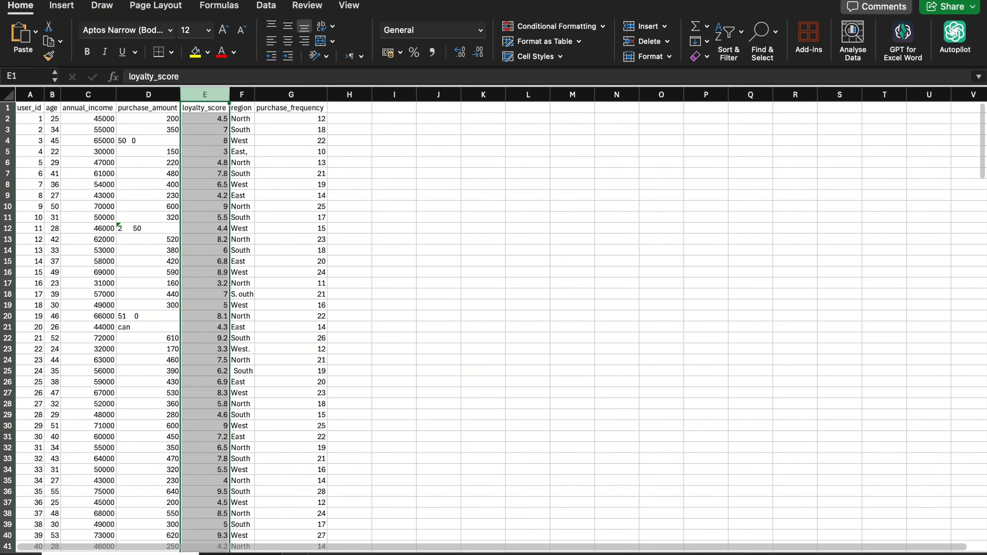
left_click(258, 552)
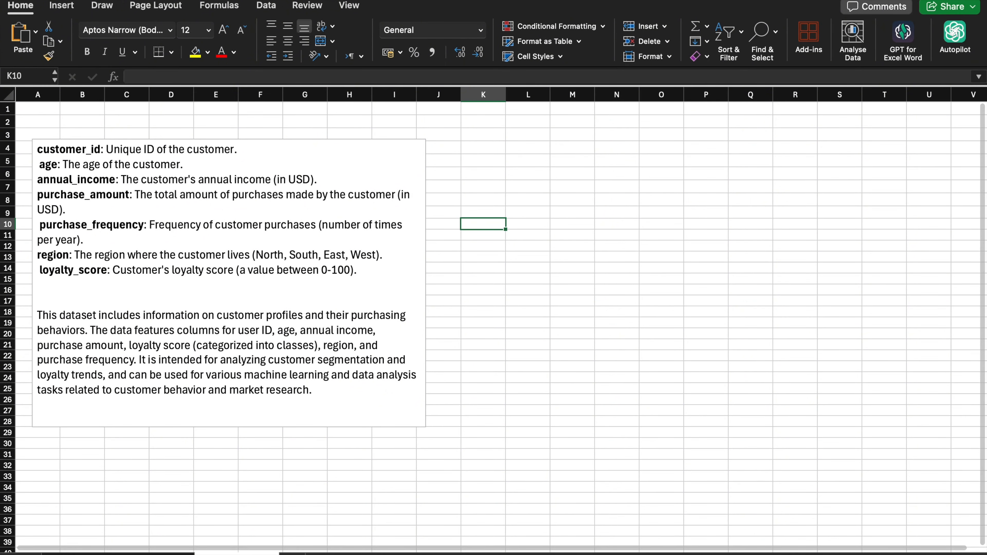
left_click(118, 554)
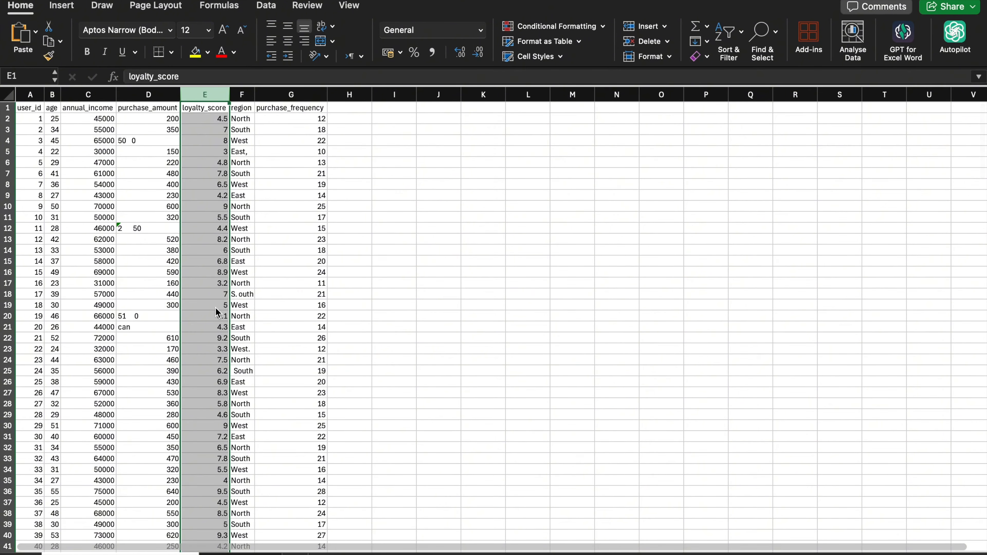
scroll(218, 328, "down", 5)
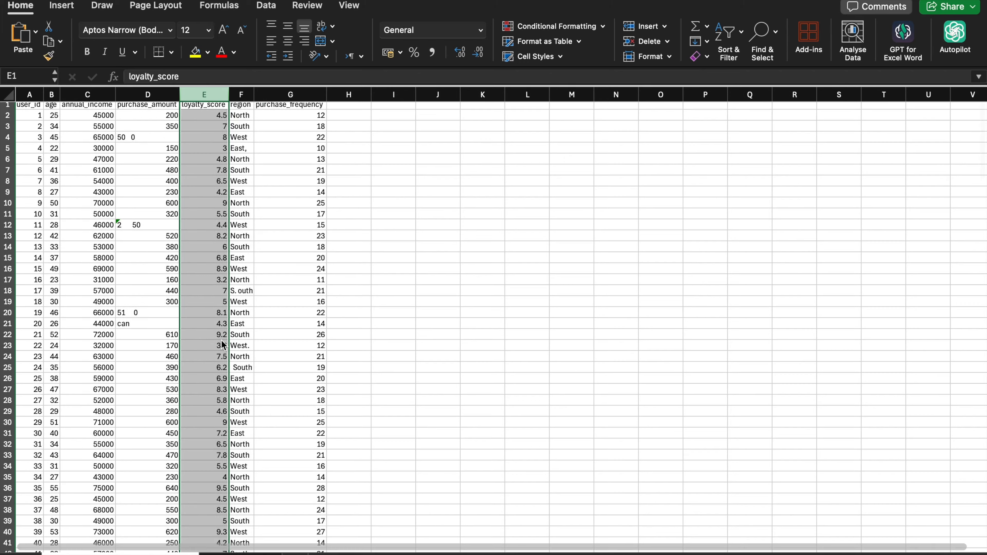
scroll(221, 340, "up", 2)
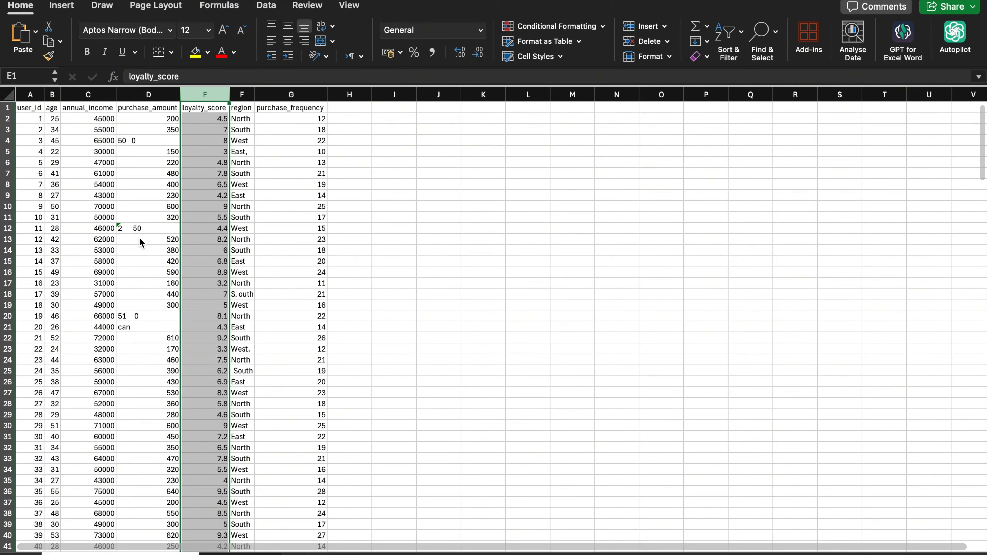
left_click(154, 330)
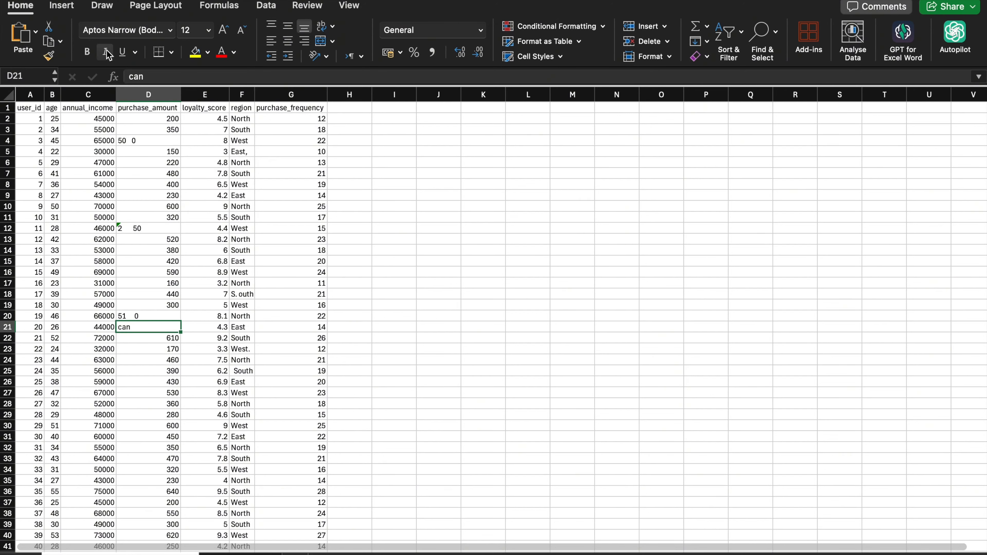
- Insert an empty column directly before the purchase_amount column and select its first data cell, D2
left_click(134, 98)
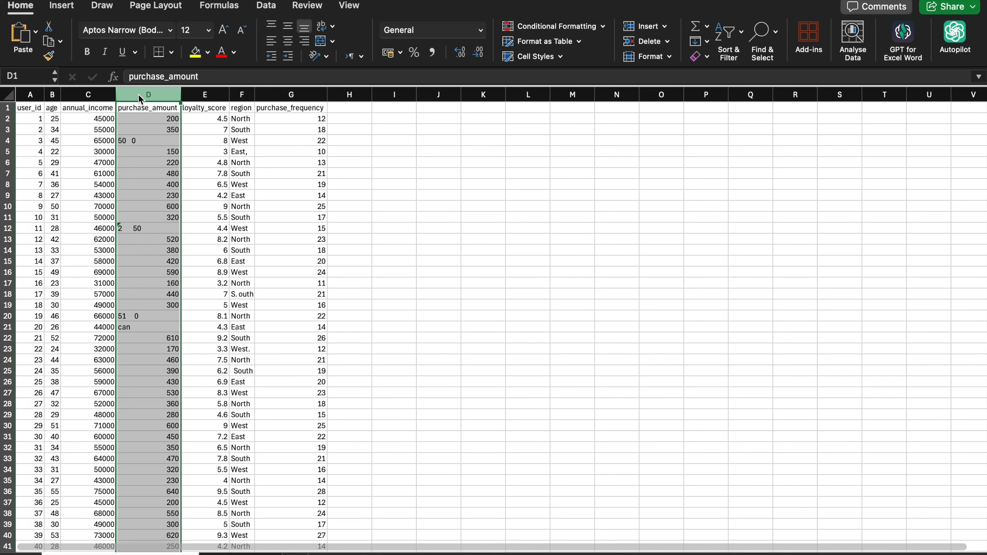
right_click(138, 98)
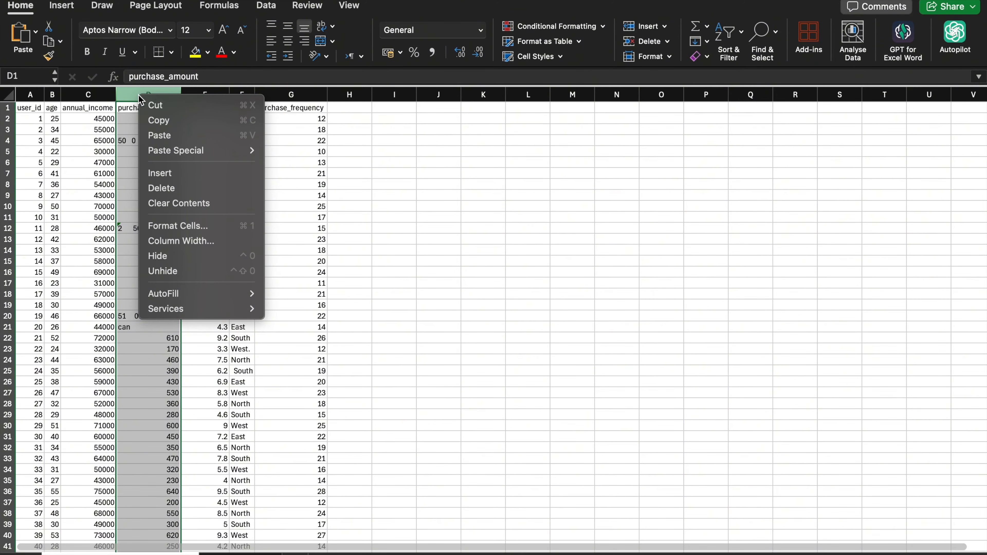
left_click(195, 175)
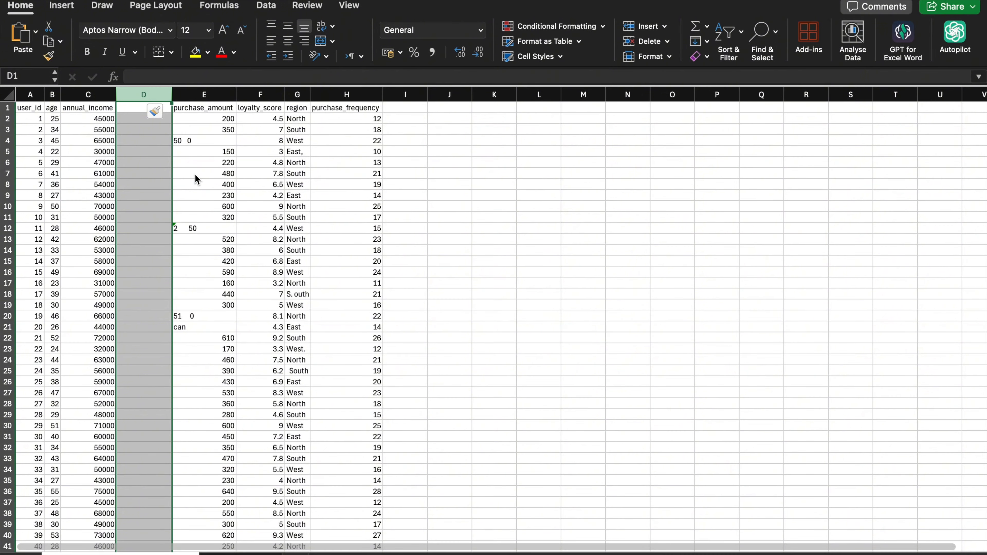
left_click(132, 120)
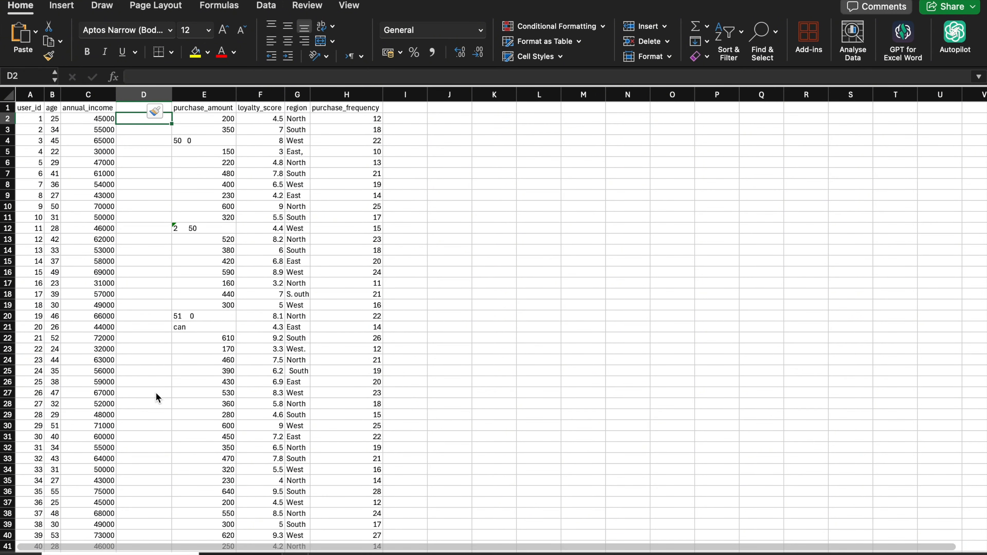
scroll(155, 392, "down", 2)
scroll(156, 392, "up", 2)
scroll(156, 393, "right", 1)
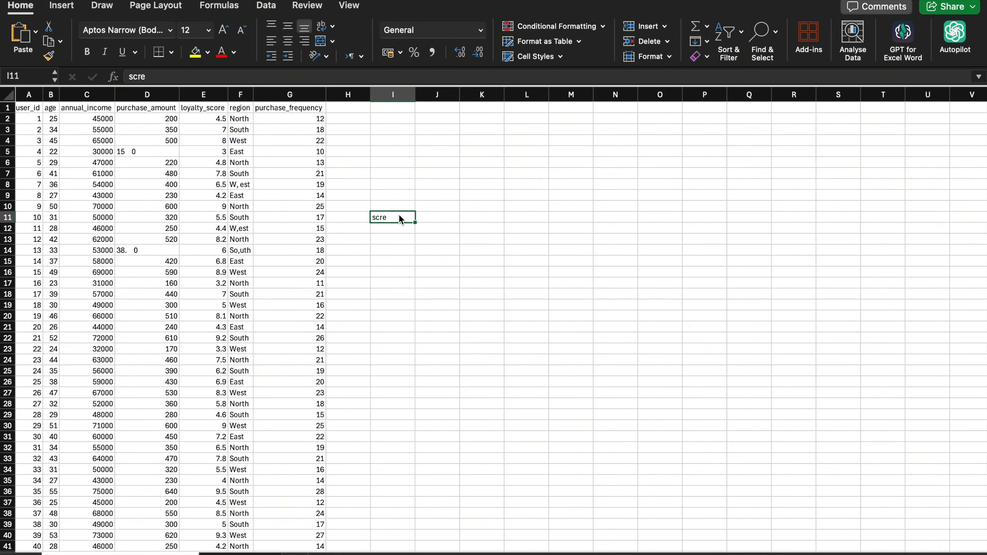
- Delete the stray text "scre" from cell I11
double_click(399, 215)
key("BackSpace")
key("BackSpace")
key("BackSpace")
key("BackSpace")
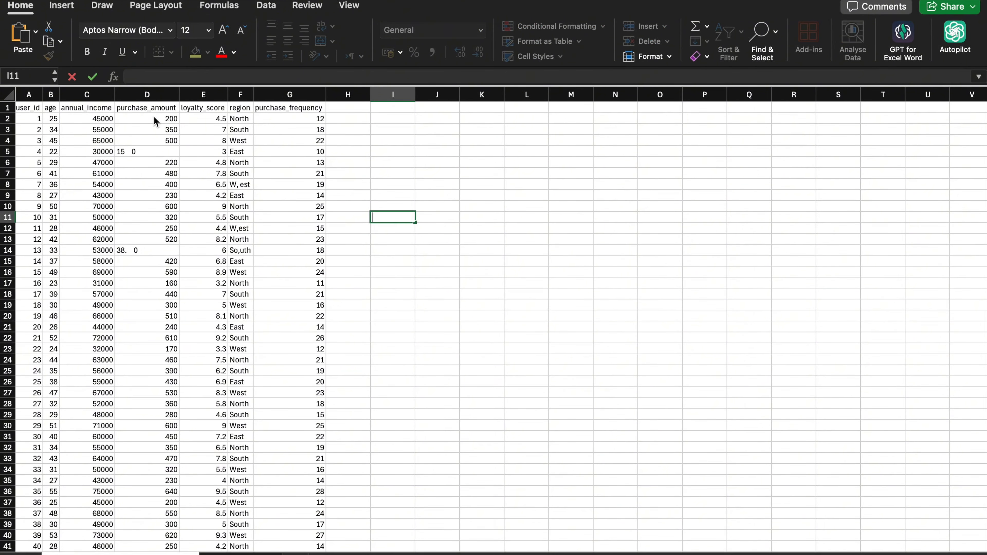
- Enter =SUBSTITUTE(D2,".","") in H2 and fill the formula down alongside all data rows
left_click(344, 116)
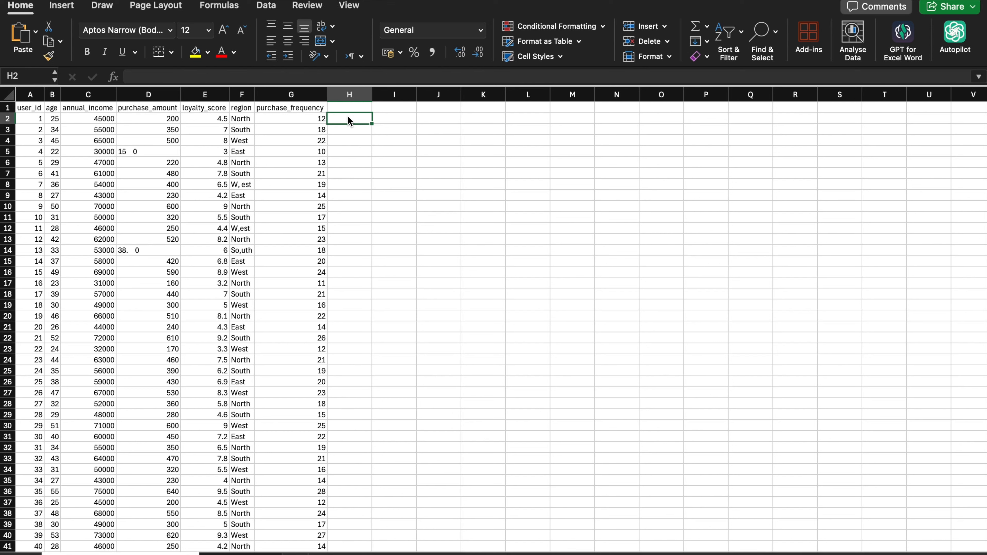
type("=")
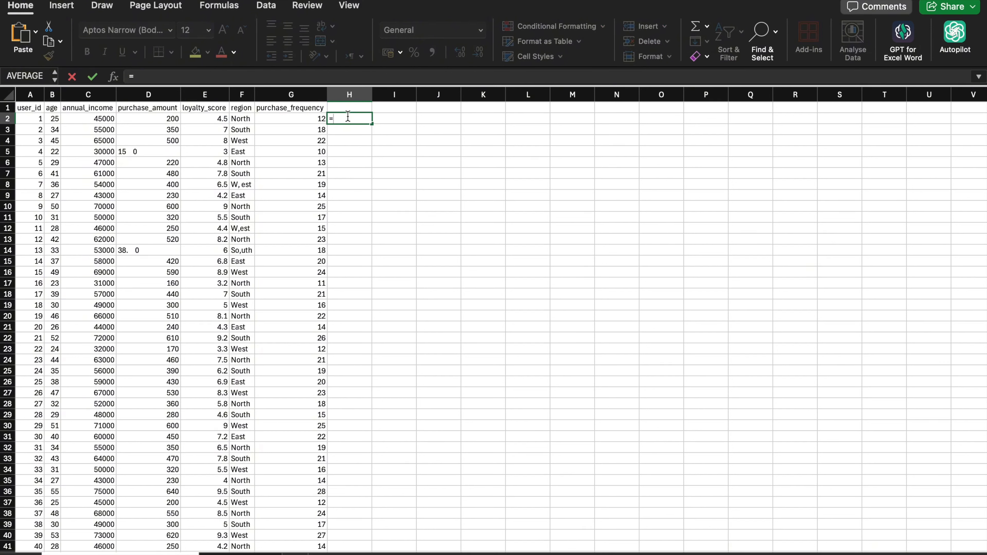
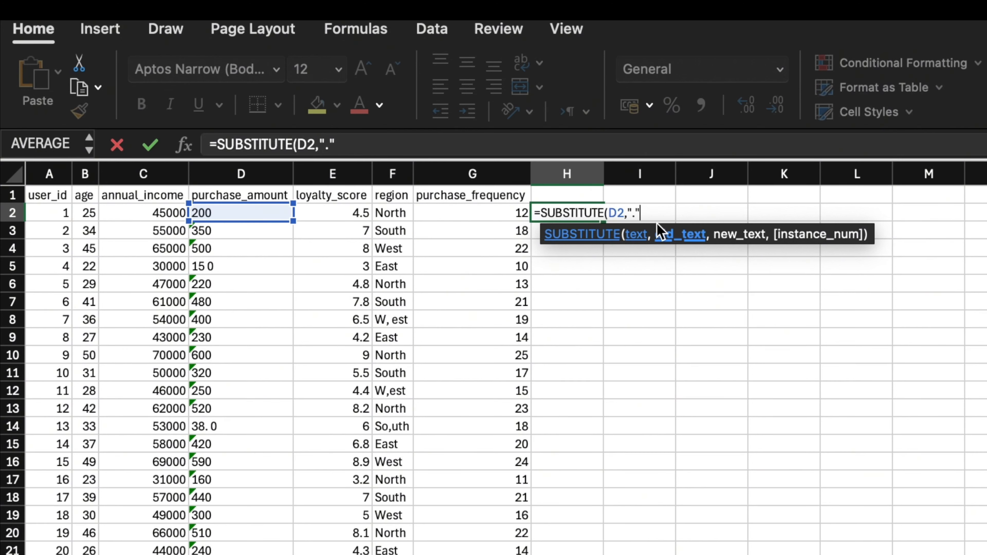
type(",")
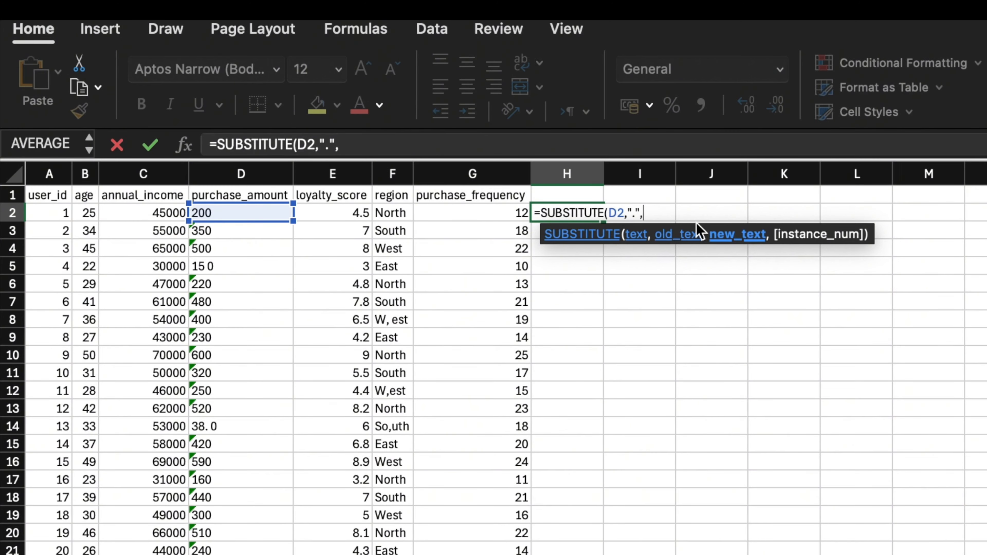
type("\"\")")
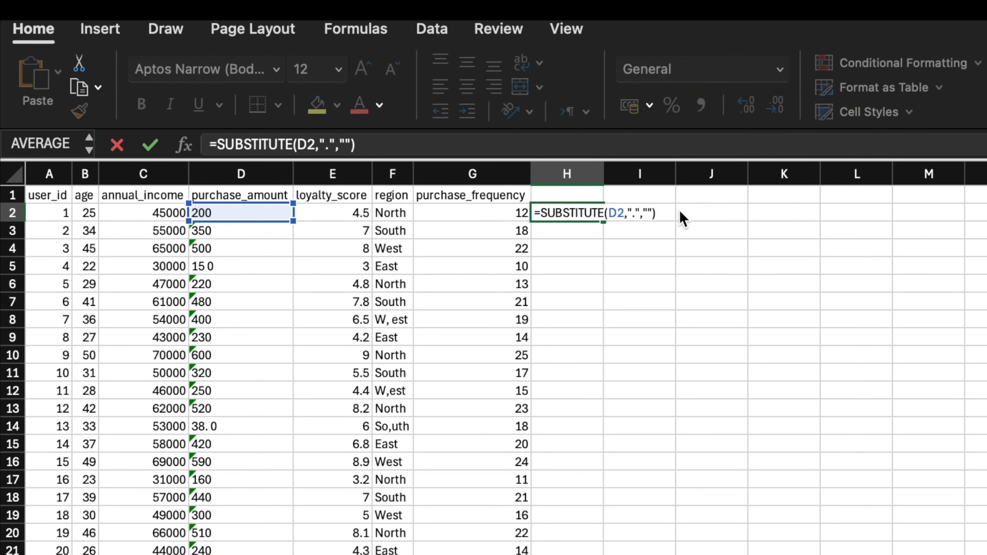
key("Return")
left_click(582, 212)
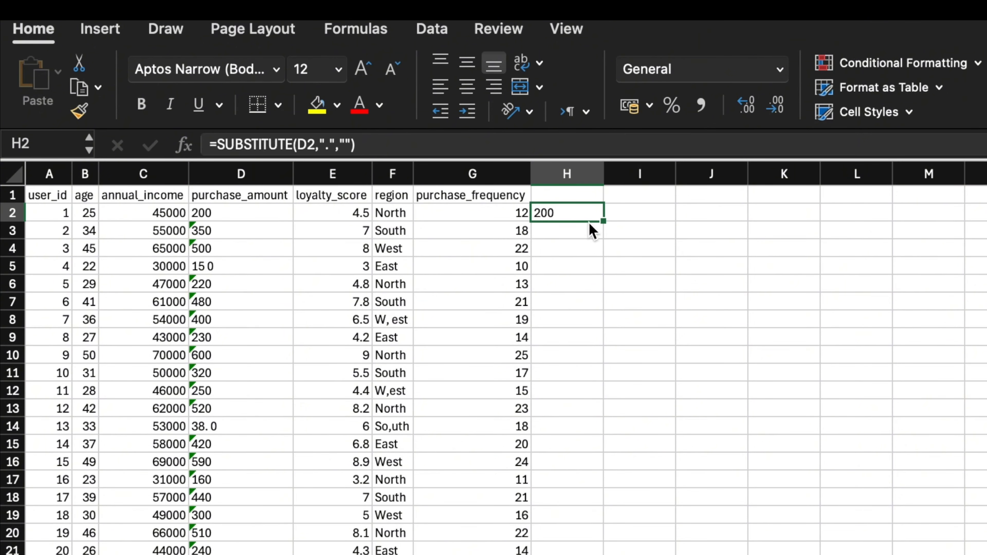
double_click(603, 220)
- Copy the filled formula results in column H and paste them as values over the purchase_amount data from D2
key("super+c")
left_click(253, 210)
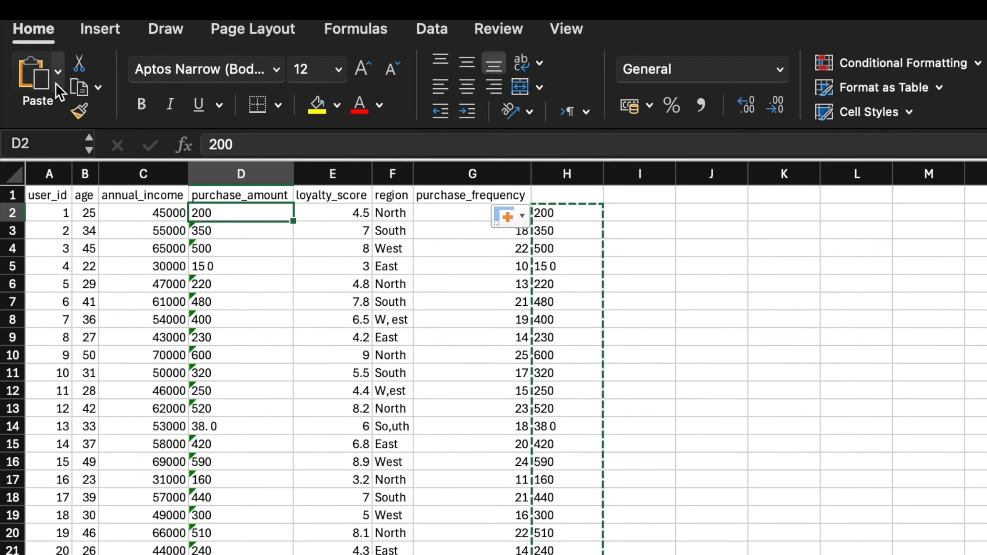
left_click(58, 72)
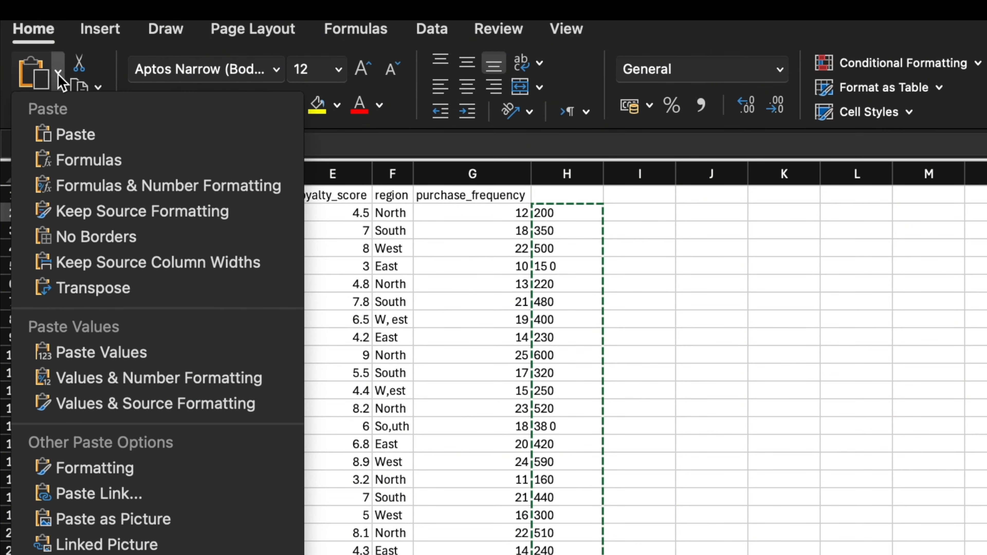
left_click(114, 354)
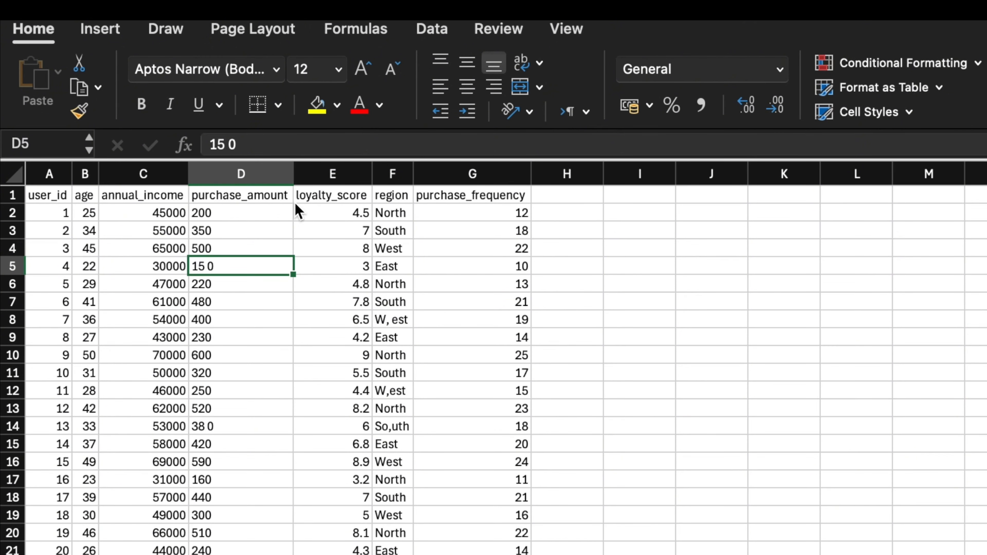
- Enter =SUBSTITUTE(D2," ","") in H2 to strip the spaces from the purchase amount
left_click(571, 217)
type("=SUBSTITUTE(")
left_click(235, 214)
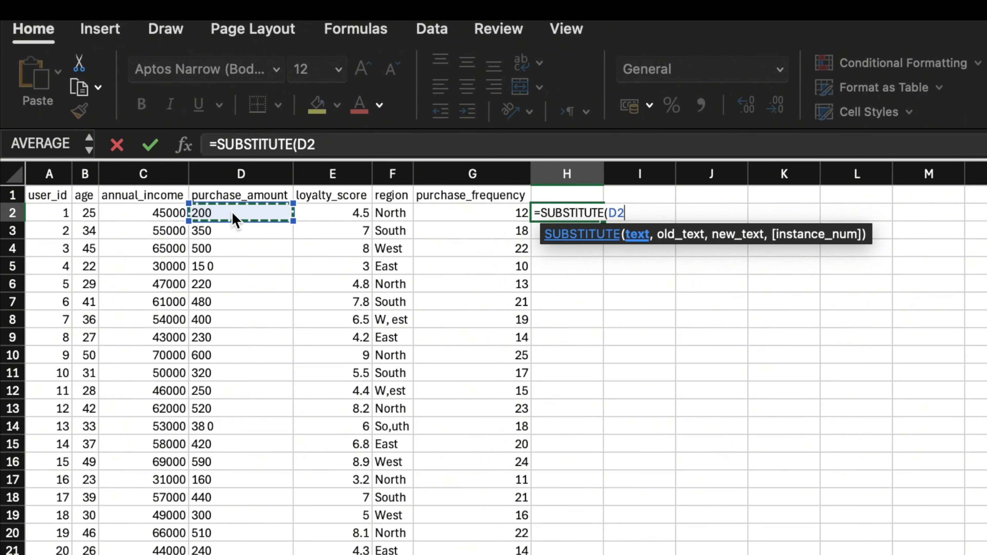
type(",")
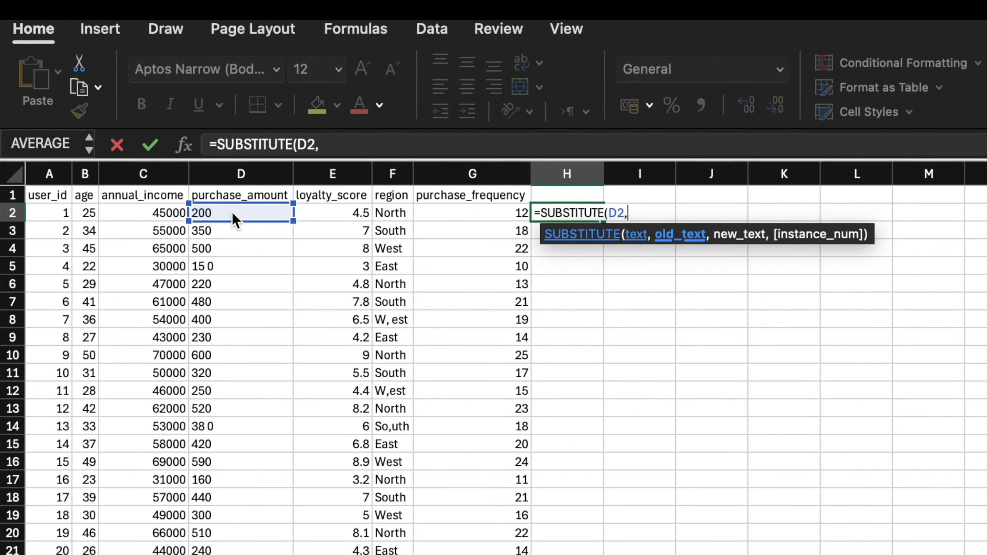
type("\" \",")
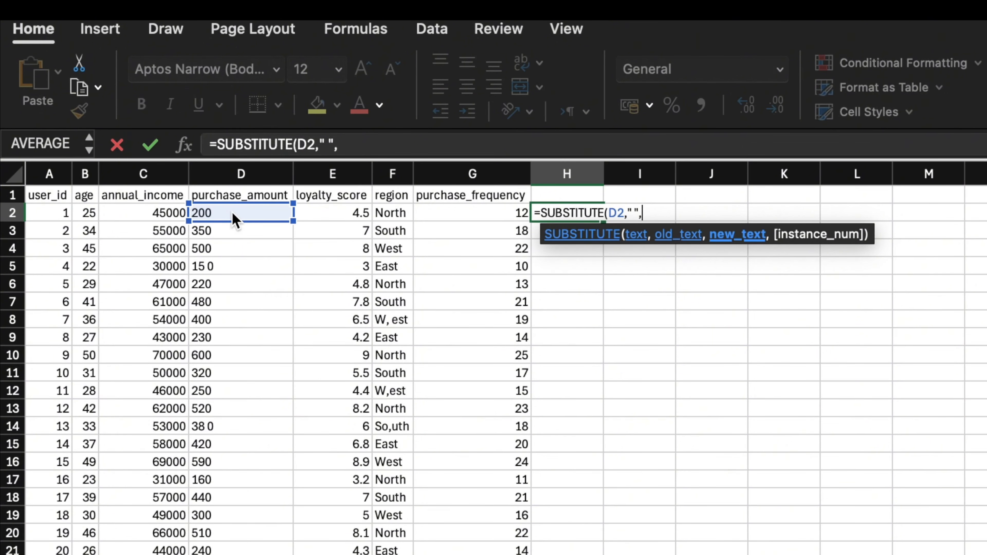
type("\"\"")
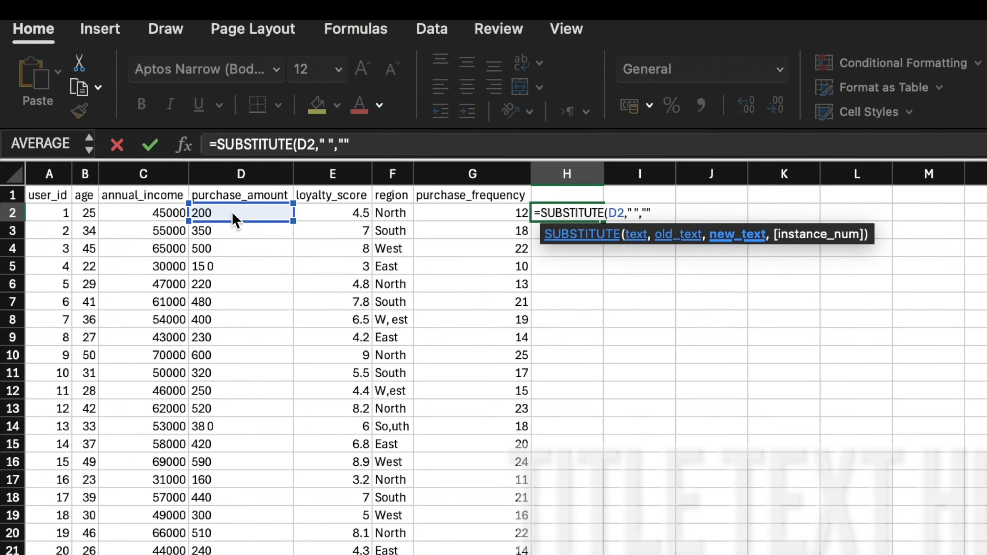
type(")")
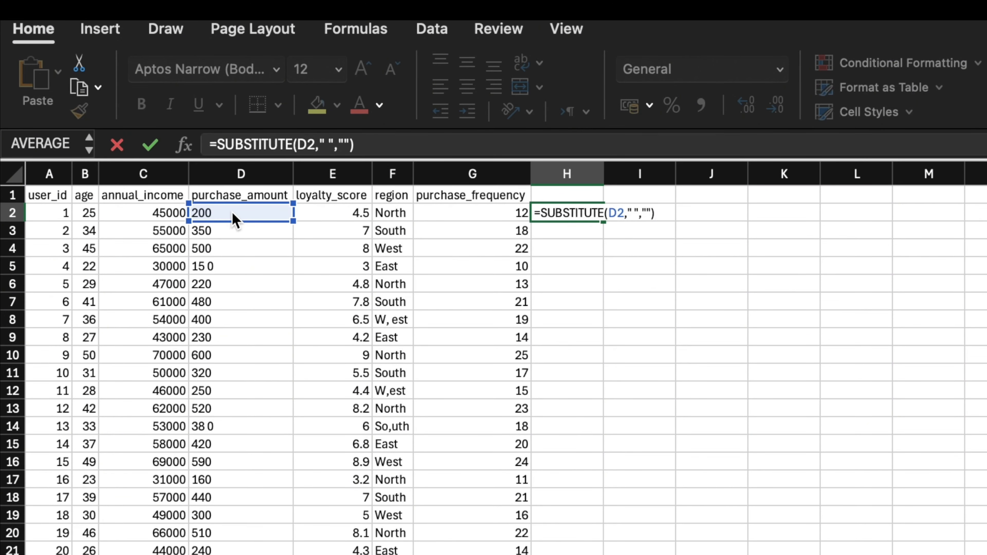
key("Return")
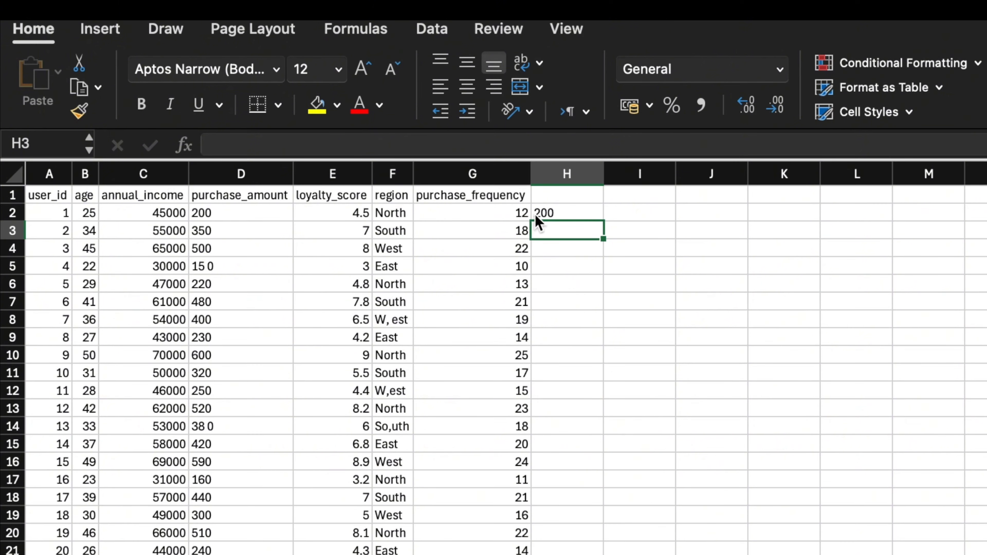
- Fill the space-removing formula from H2 down all data rows and compare the results with the purchase_amount column
left_click(550, 214)
double_click(601, 220)
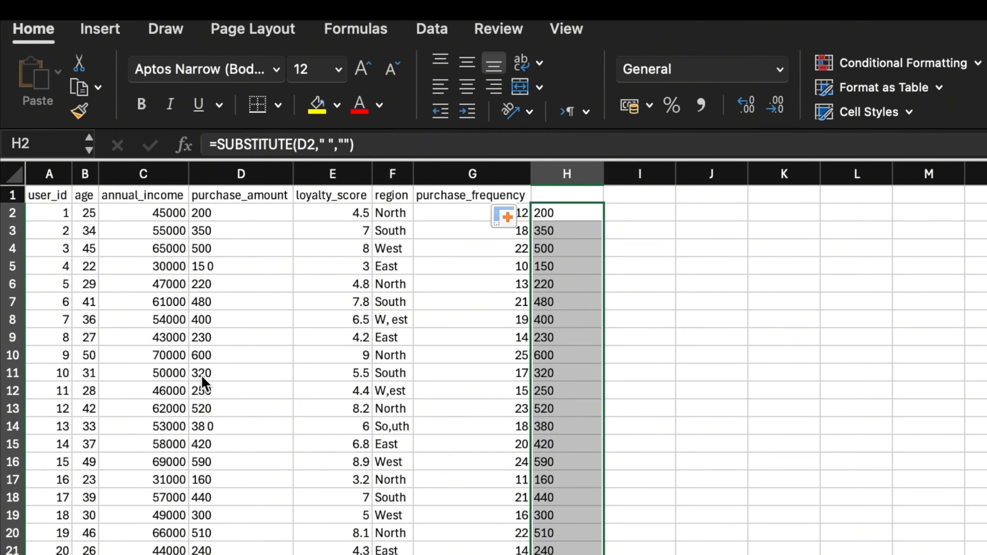
left_click(208, 267)
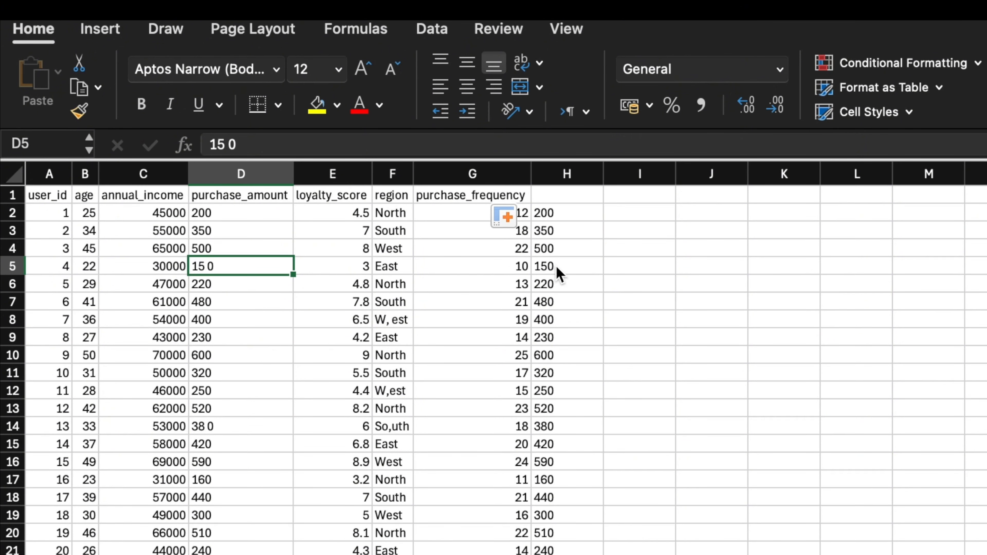
scroll(220, 514, "down", 6)
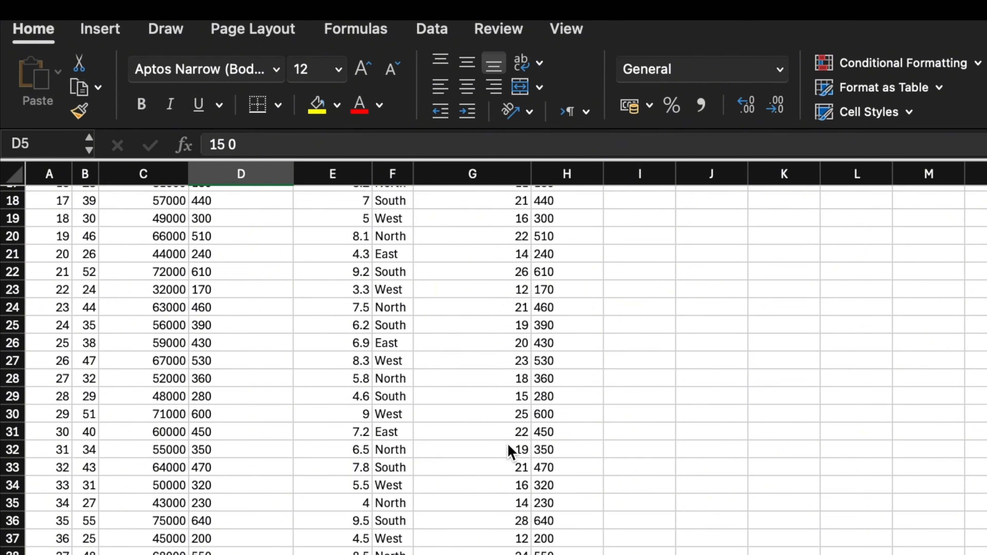
- Copy the purchase_amount header from D1 into H1 above the cleaned values
scroll(565, 471, "up", 6)
left_click(240, 195)
key("super+c")
left_click(572, 193)
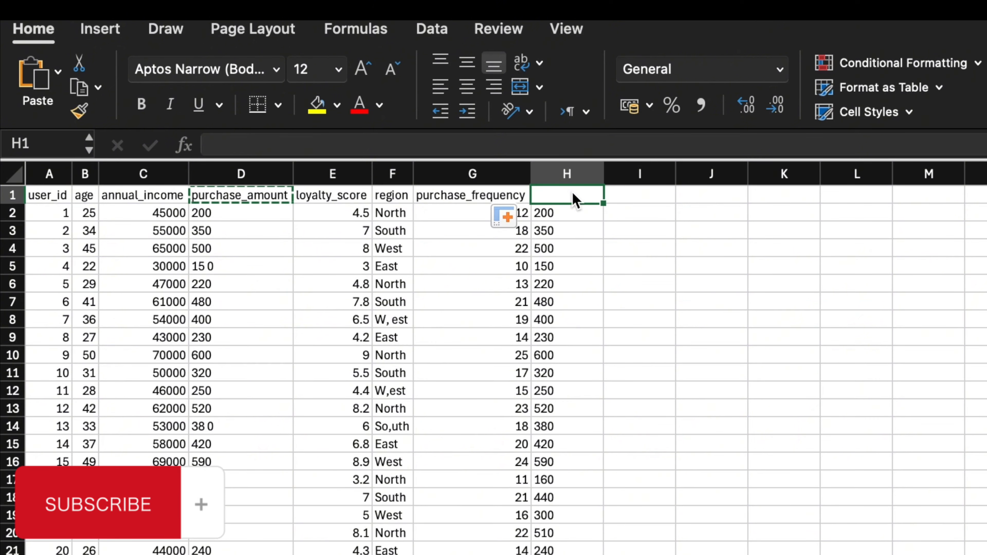
key("super+v")
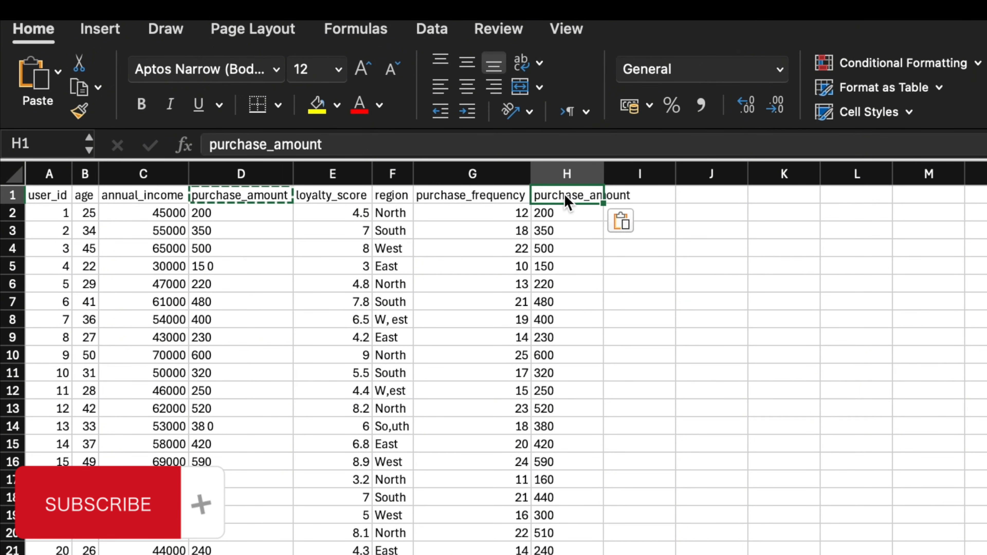
left_click(579, 213)
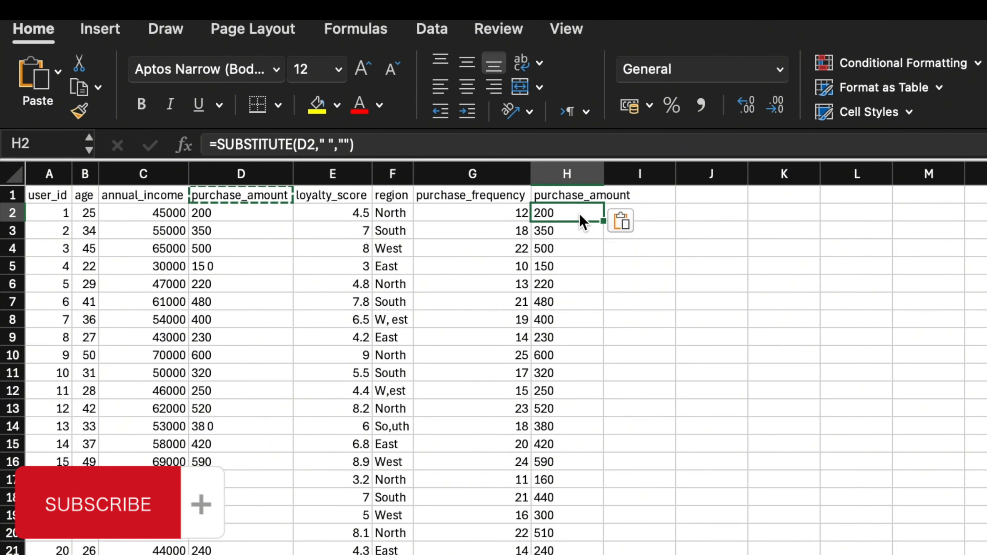
- Copy the space-free results in column H and paste them as values over the purchase_amount data from D2
key("Escape")
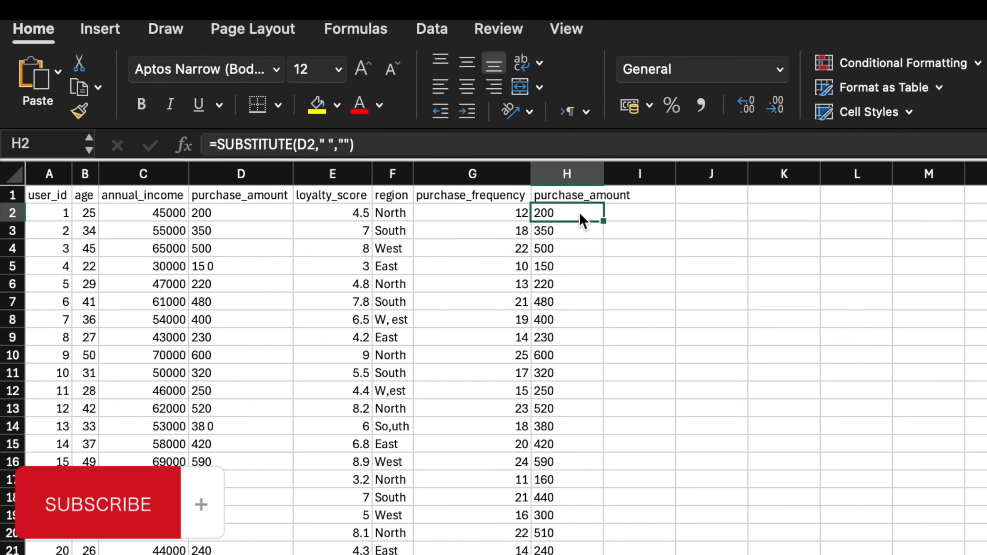
left_click(570, 174)
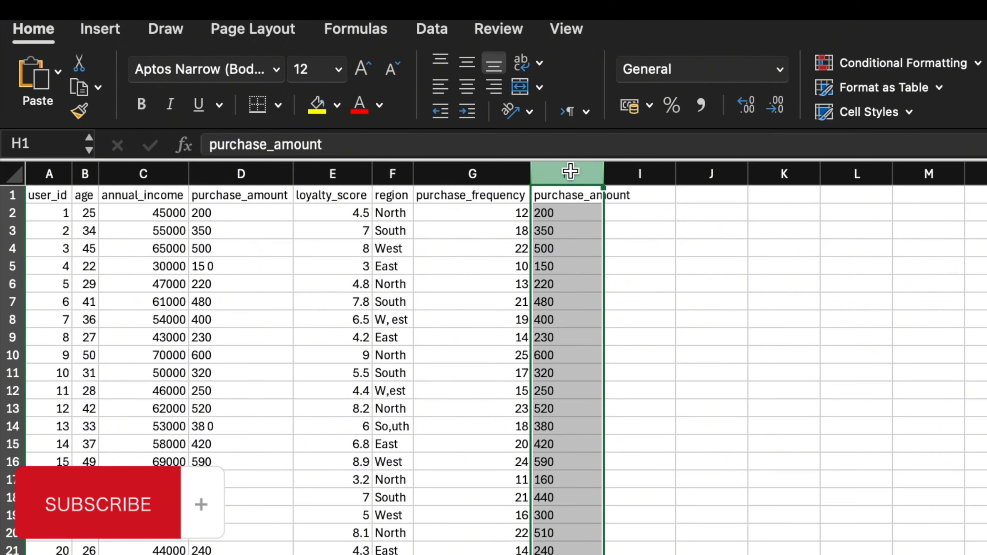
left_click(570, 215)
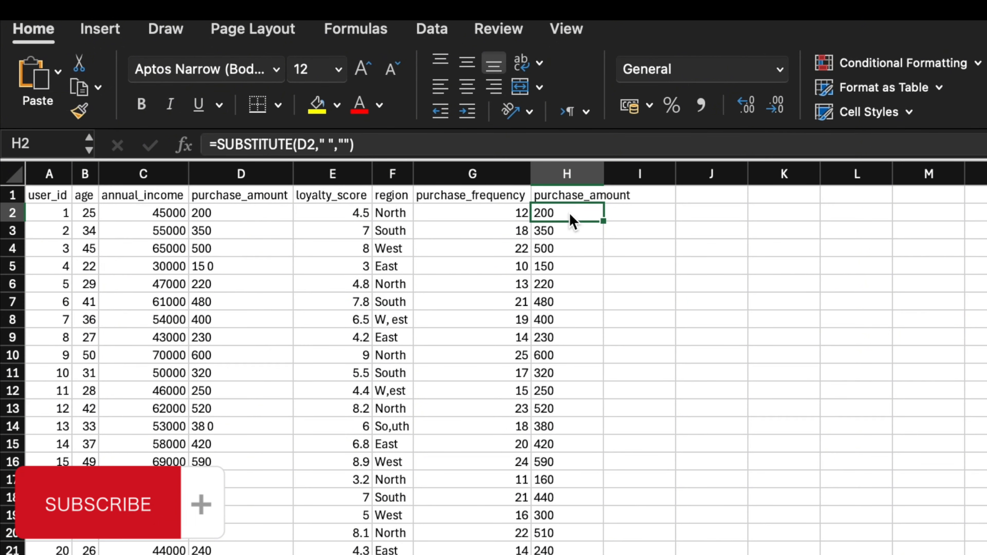
double_click(603, 221)
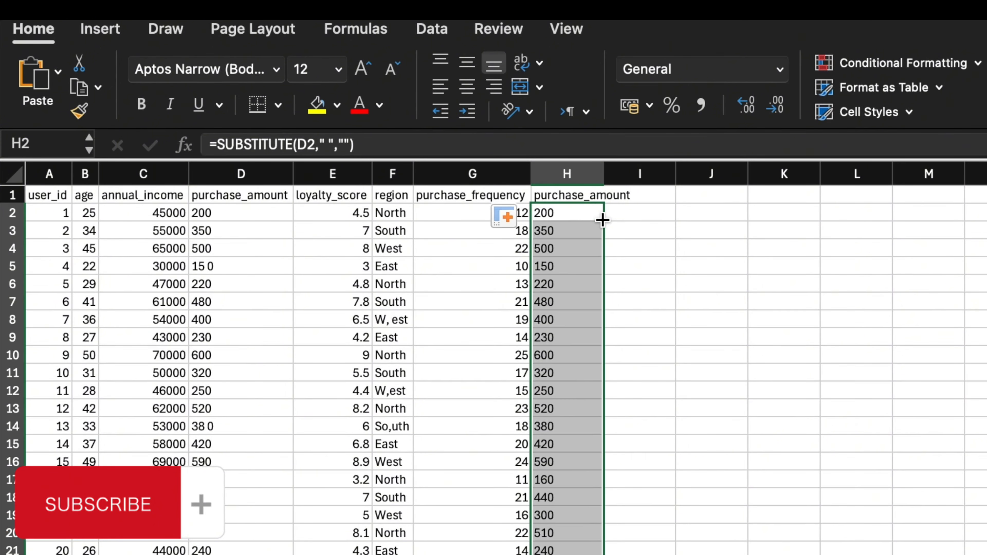
key("super+c")
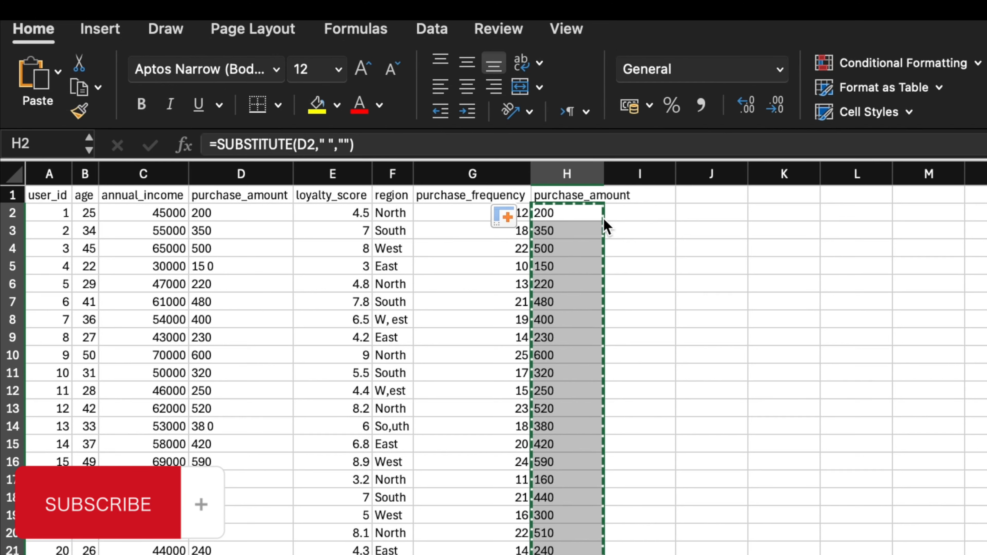
left_click(237, 216)
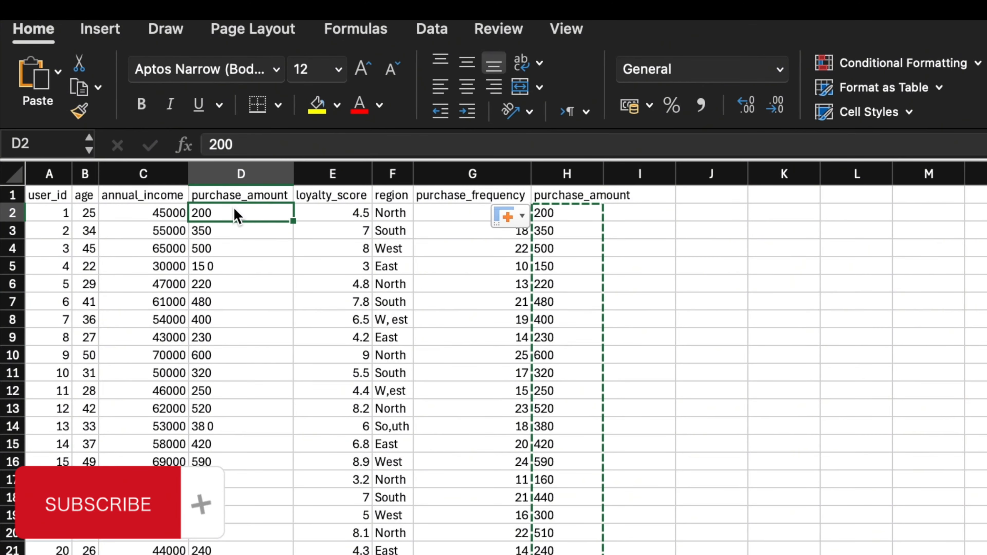
left_click(59, 77)
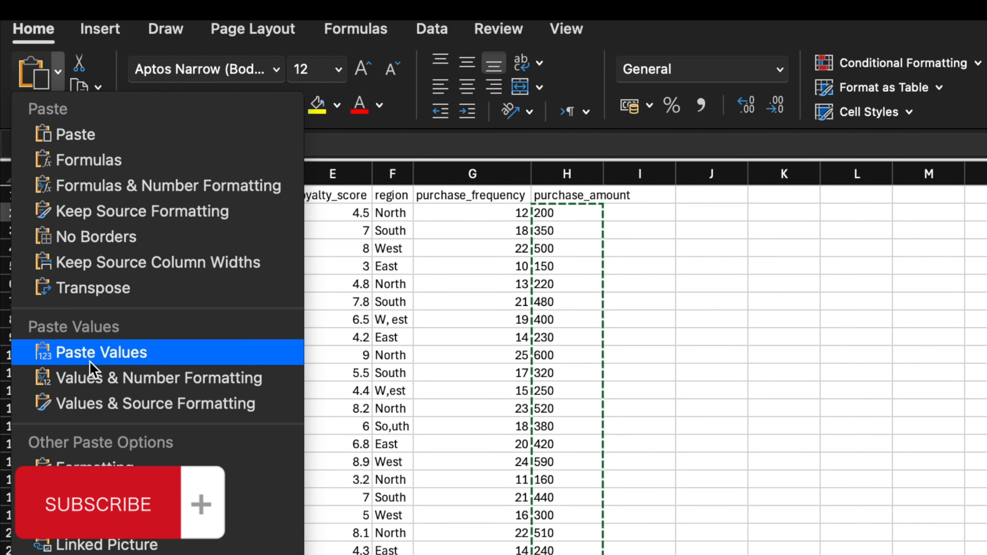
left_click(98, 353)
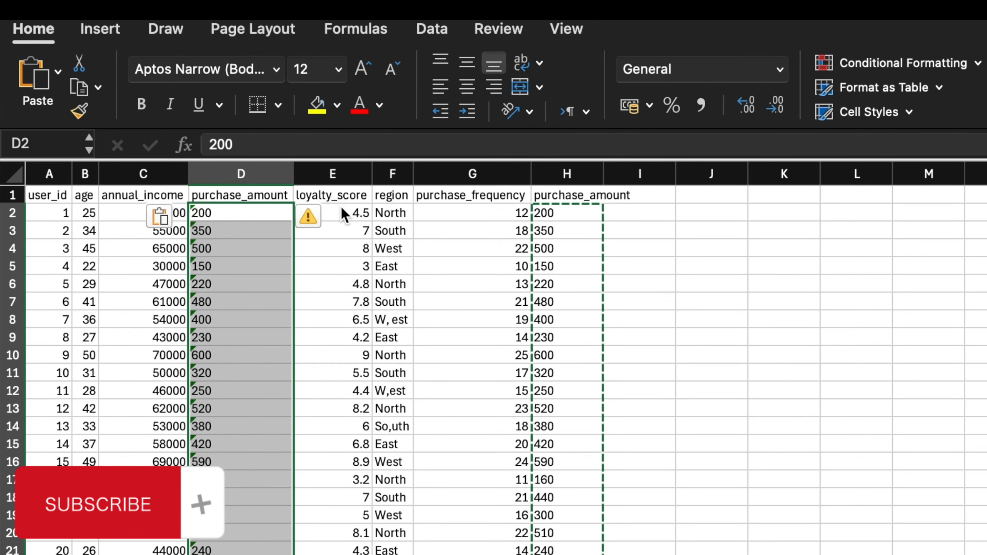
- Ignore the number-stored-as-text errors in the purchase_amount column and clear the contents of helper column H
left_click(323, 217)
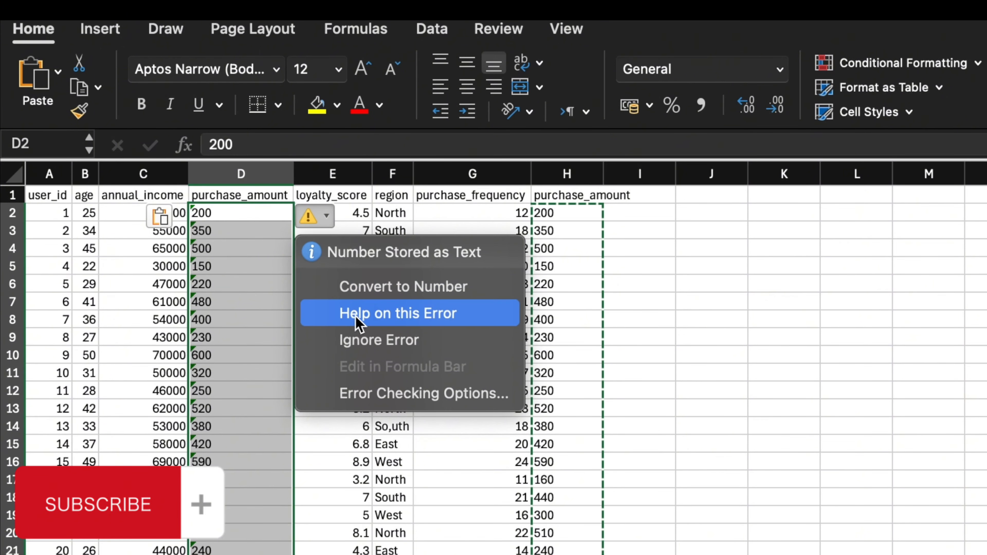
left_click(361, 340)
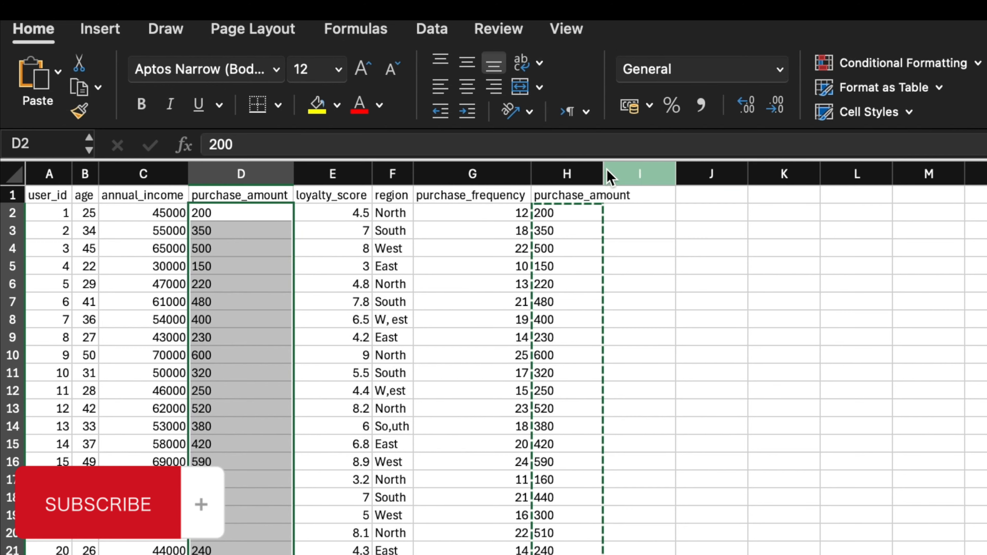
left_click(586, 172)
key("Delete")
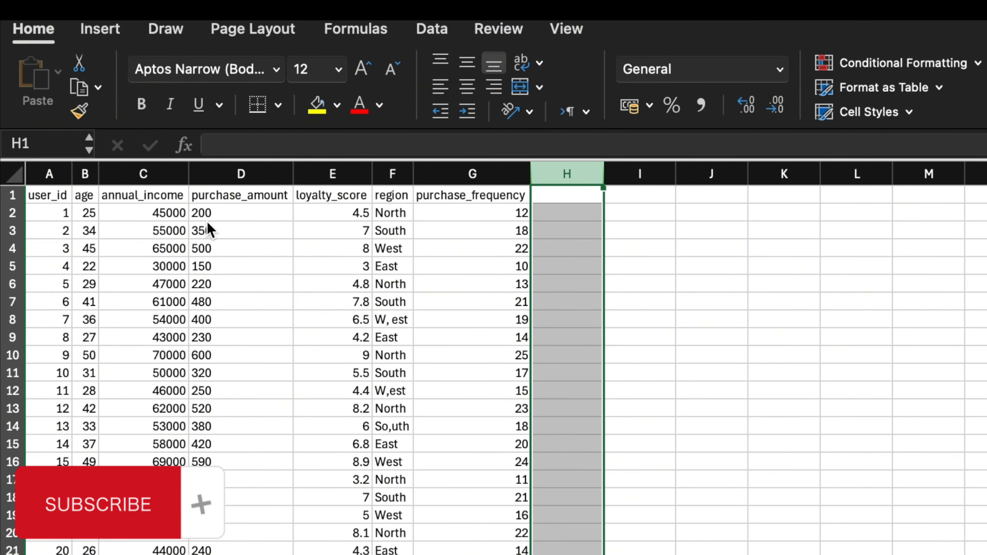
double_click(222, 210)
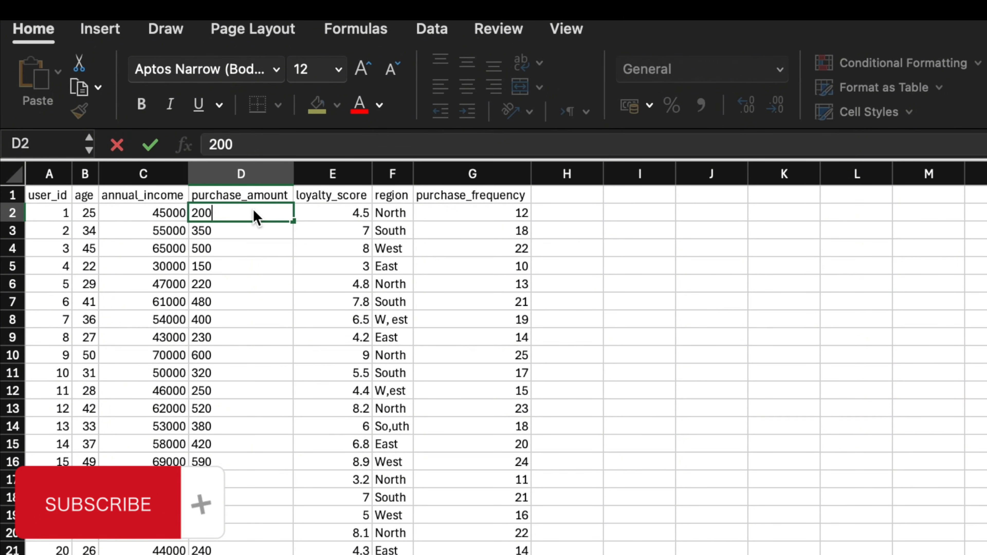
key("Escape")
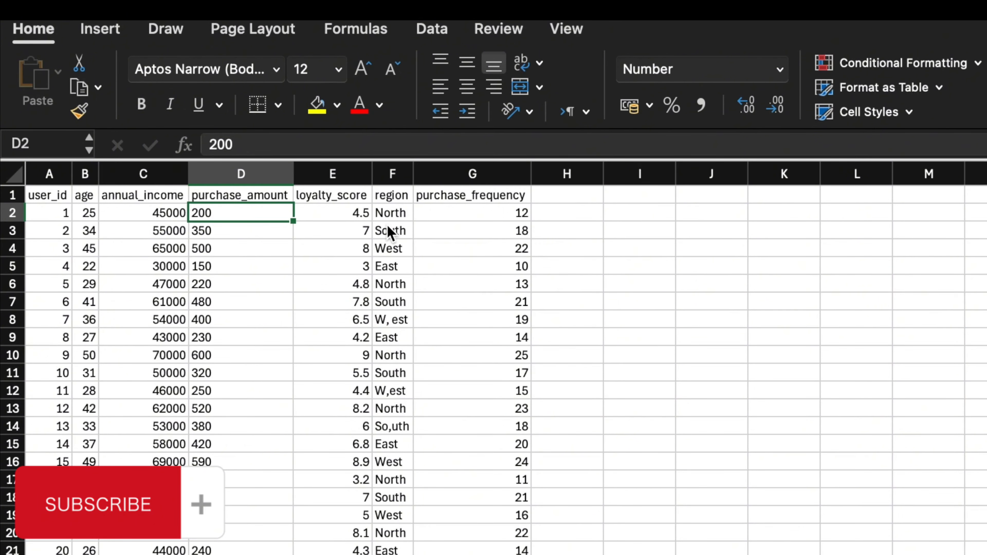
- Try cleaning the region values by entering =CLEAN(F2) in H2 and filling it down all data rows
left_click(558, 218)
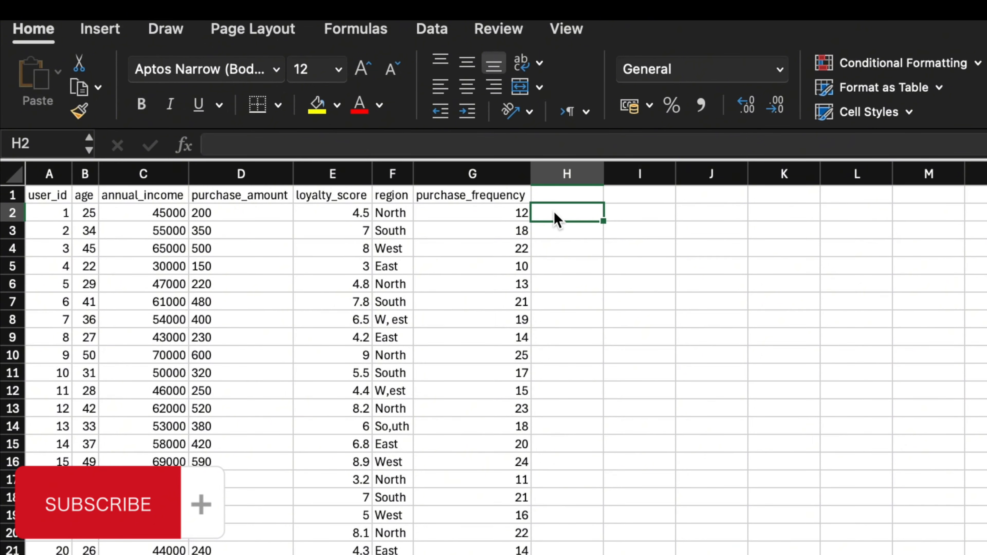
type("=CLEAN(F2")
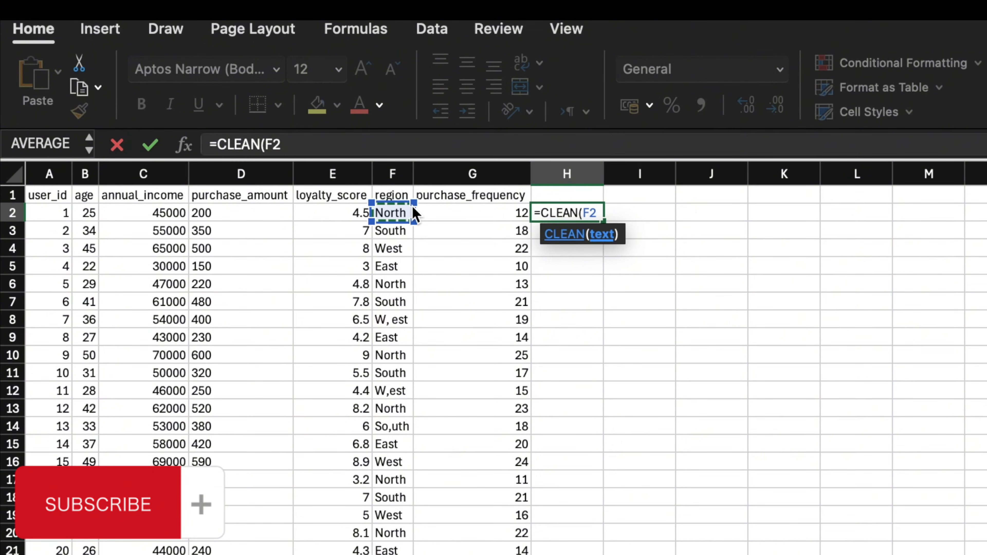
type(")")
key("Return")
left_click(567, 213)
double_click(603, 222)
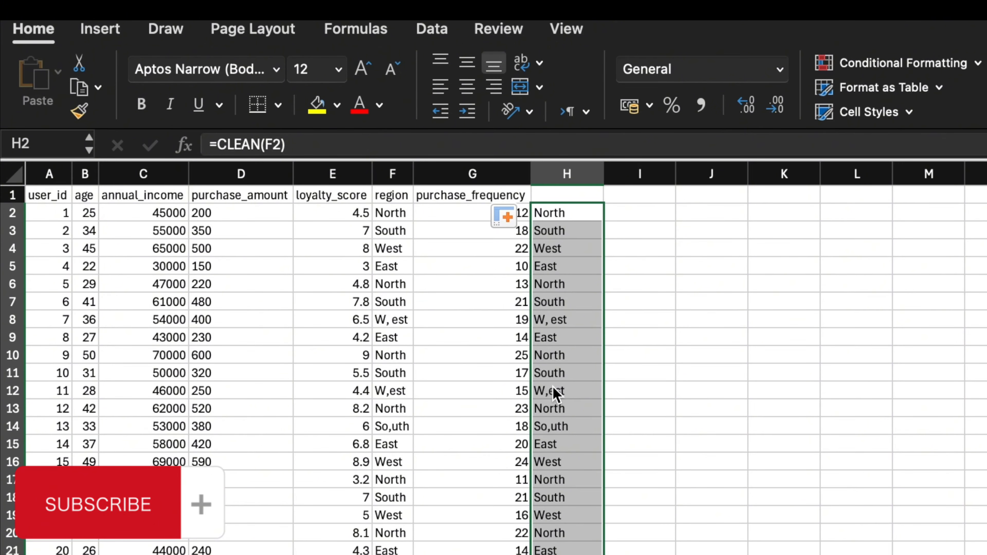
- Replace the CLEAN function in H2's formula with SUBSTITUTE, keeping F2 as its text argument
double_click(577, 211)
key("BackSpace")
key("BackSpace")
key("BackSpace")
key("BackSpace")
key("BackSpace")
type("subti")
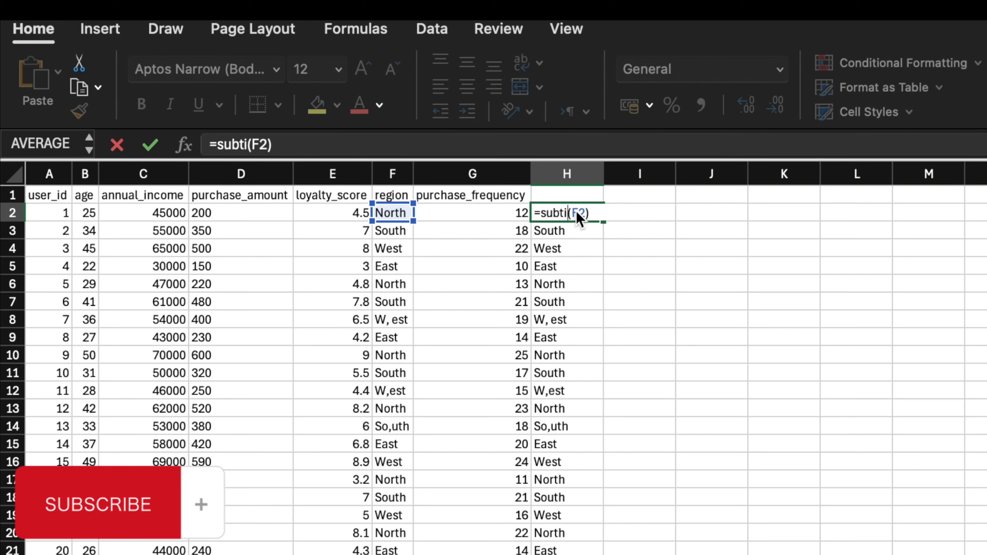
key("BackSpace")
key("BackSpace")
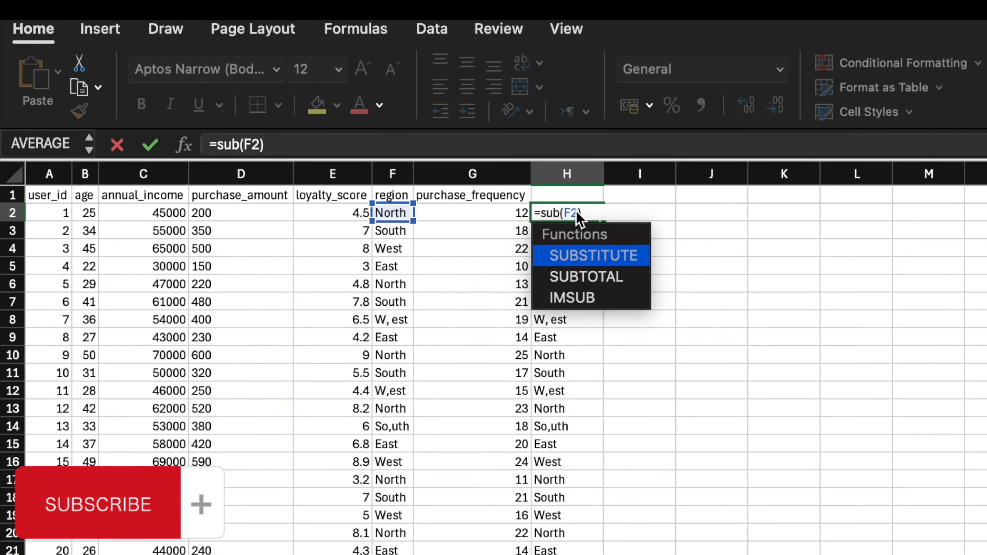
type("s")
key("Tab")
- Complete the H2 formula as =SUBSTITUTE(F2,",","") to strip the commas from the region value
left_click(622, 213)
type(",,\"")
key("Left")
key("Left")
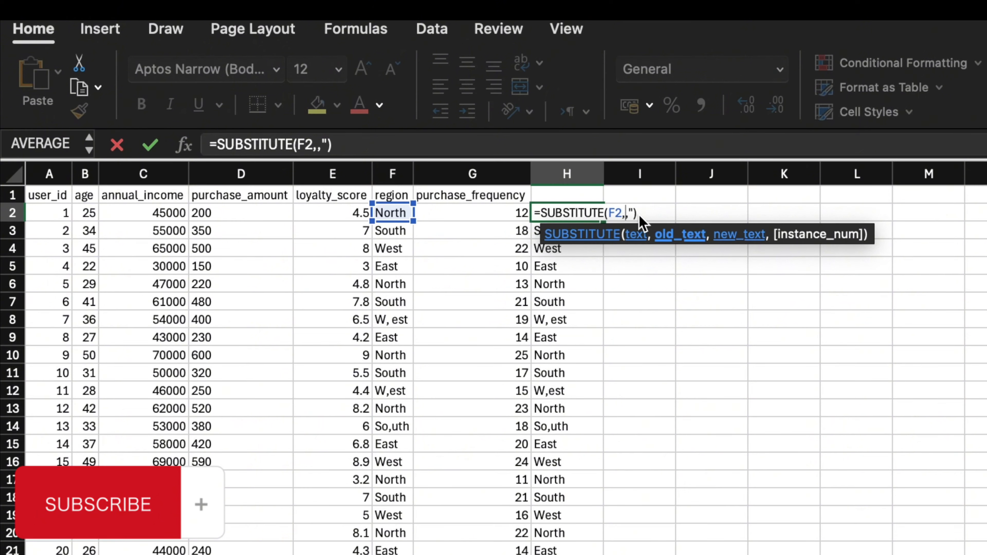
type("\"")
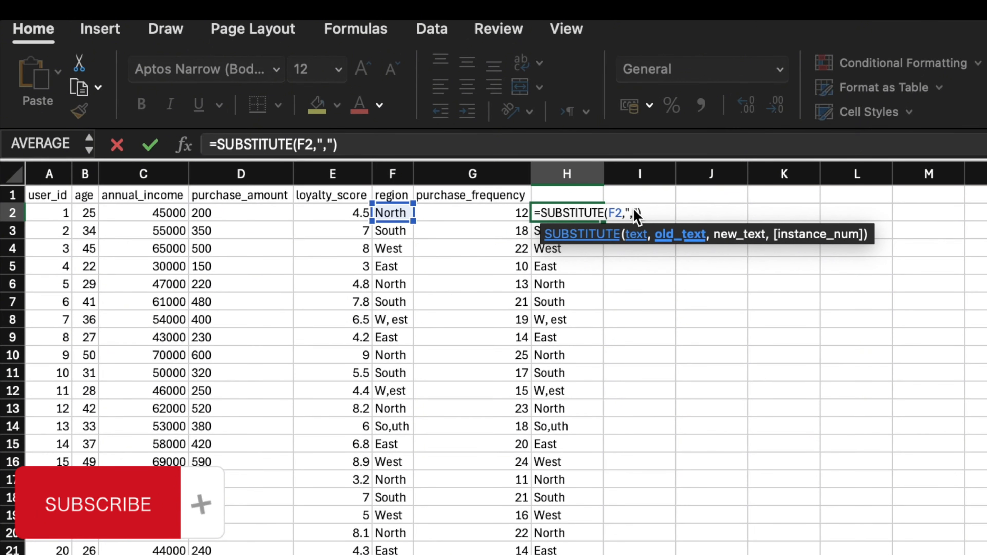
left_click(637, 213)
type(",\"\"")
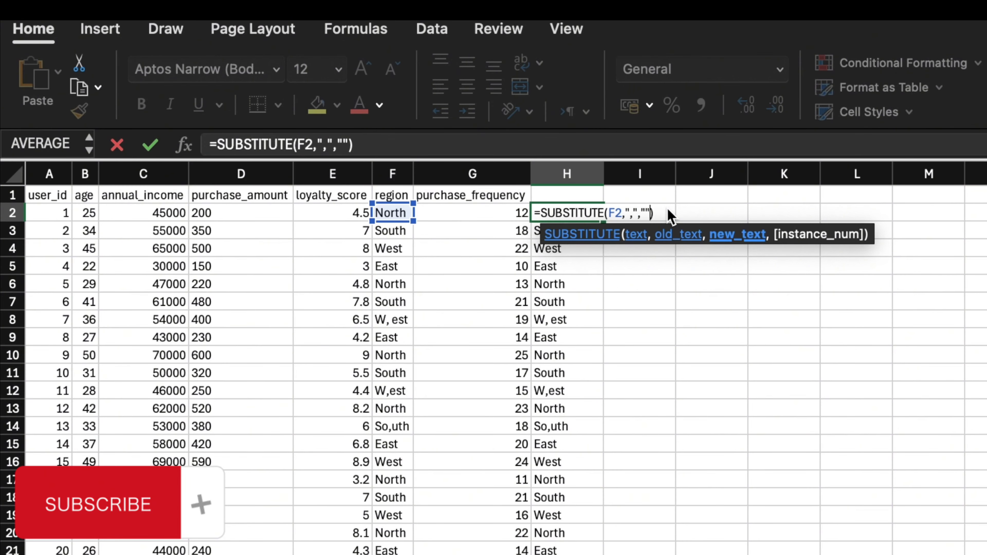
key("Return")
- Fill the comma-removing formula from H2 down alongside the region data rows
left_click(589, 211)
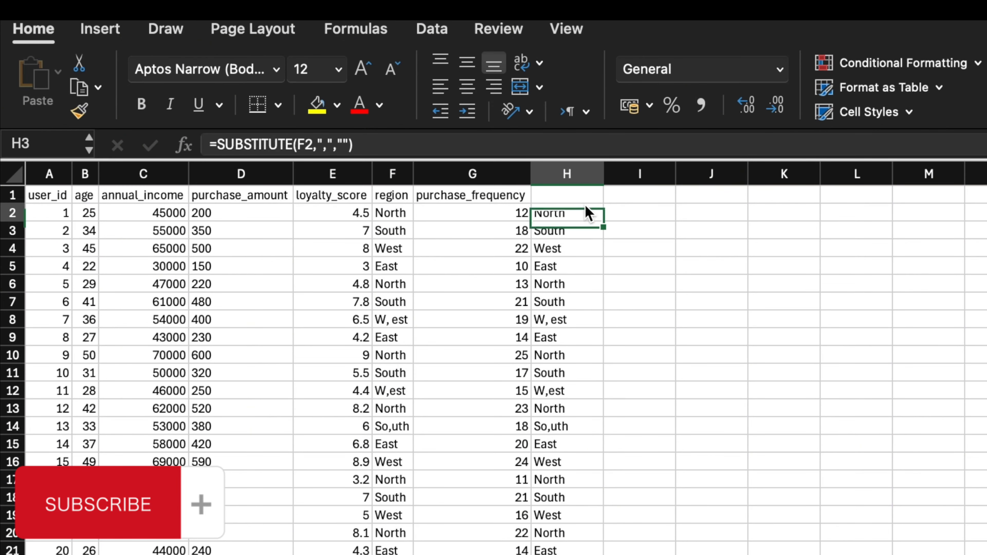
left_click_drag(603, 220, 550, 549)
scroll(550, 549, "up", 20)
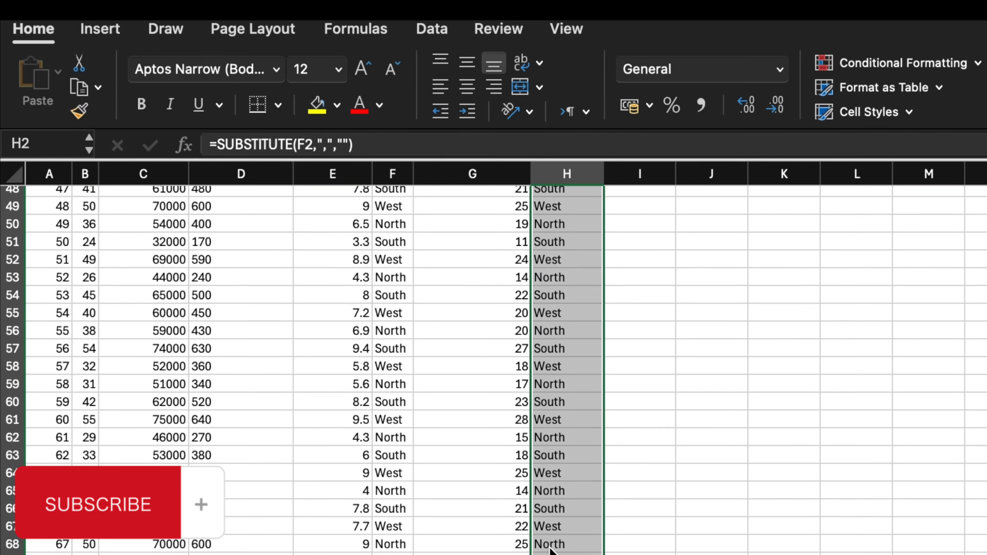